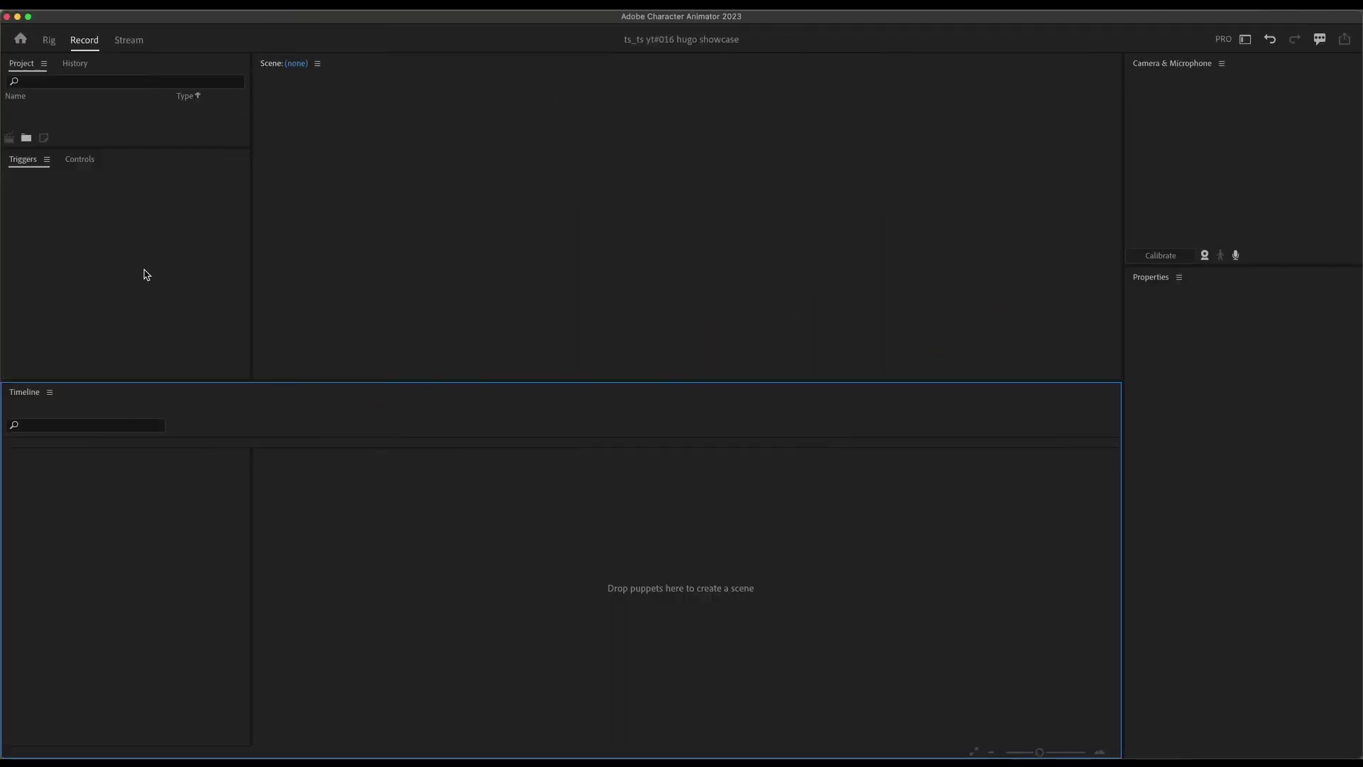
Import the hugo puppet and select the new 12 fps, 3840×2160 scene built from it
left_click(148, 275)
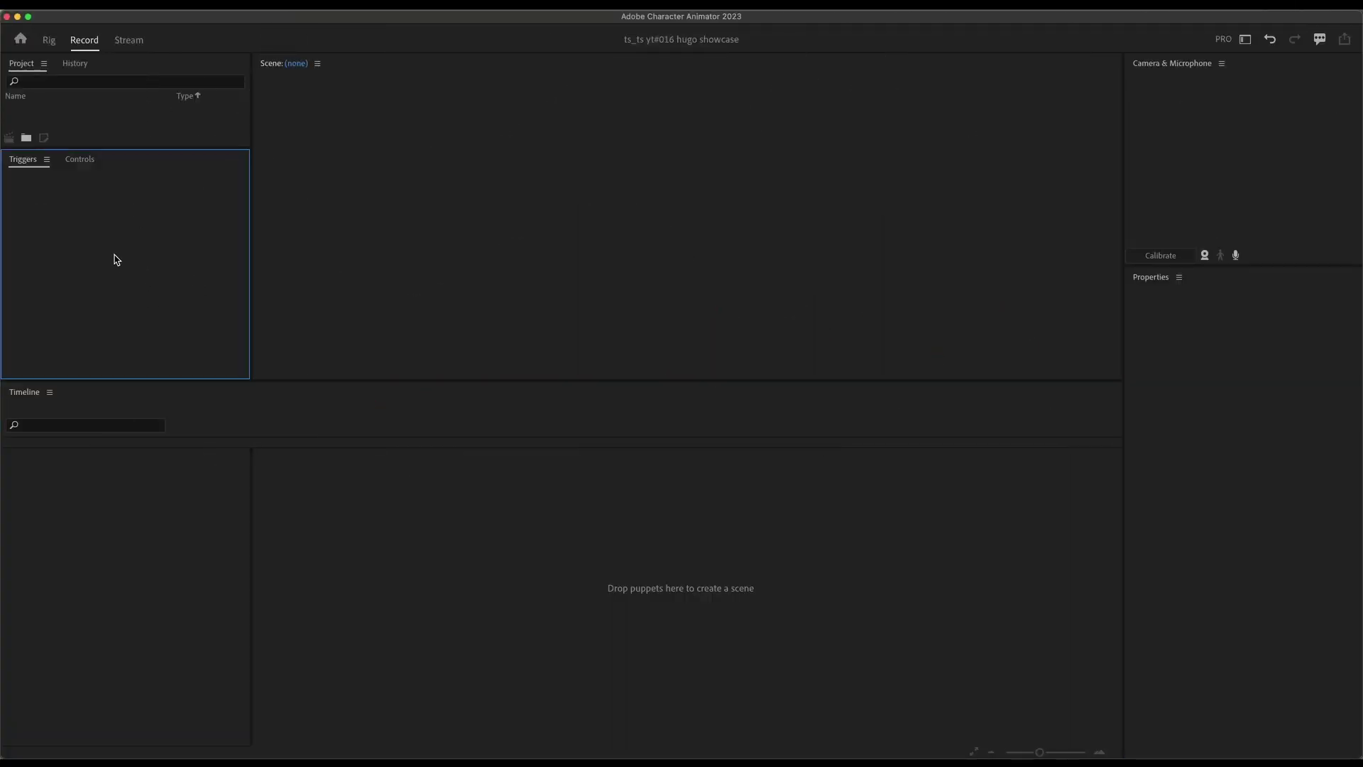
key("super+i")
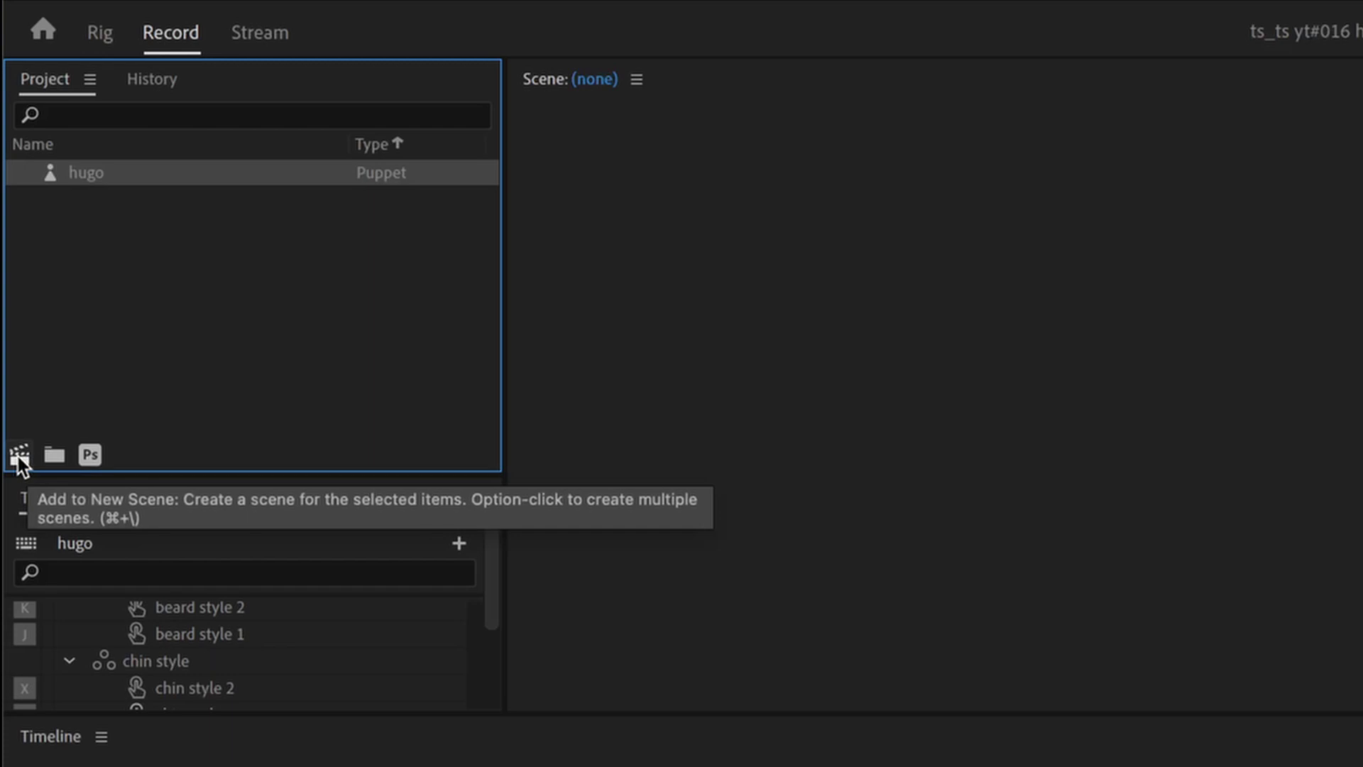
left_click(20, 456)
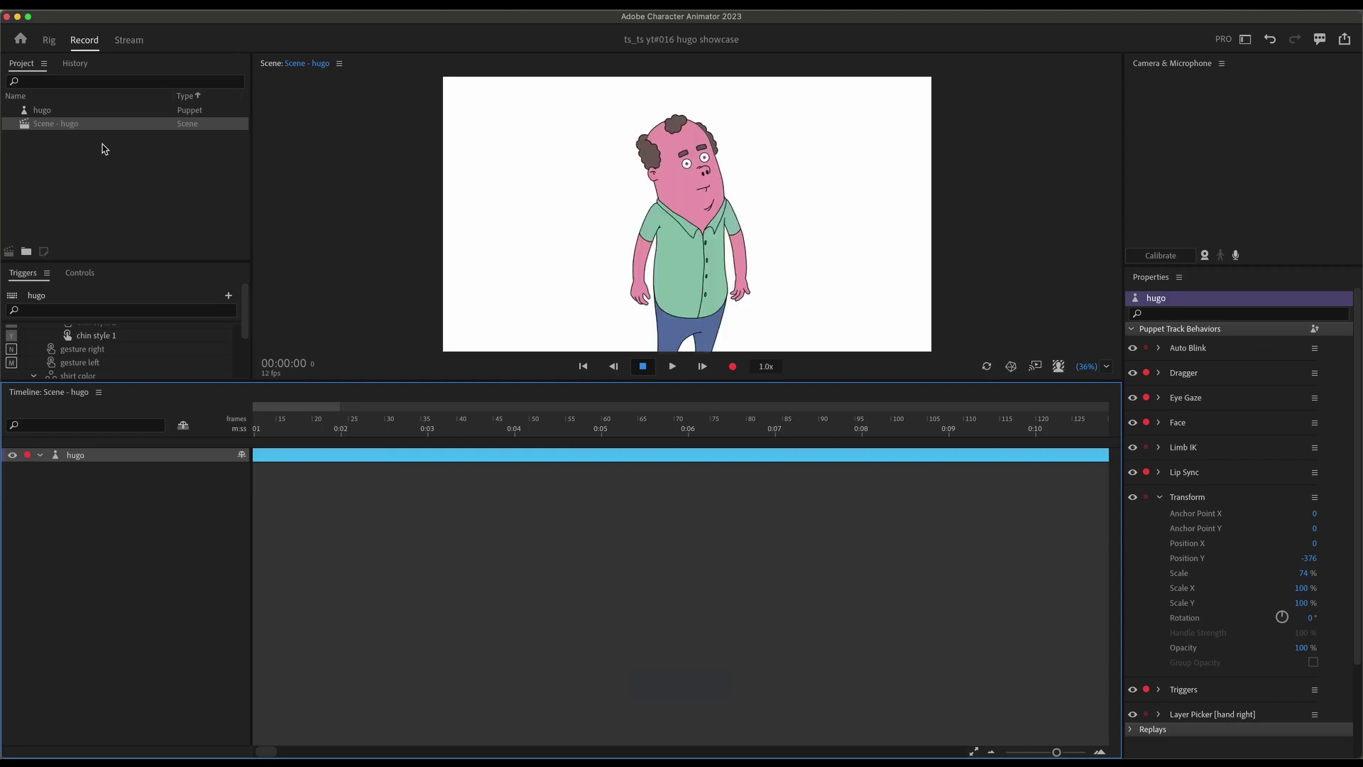
left_click(29, 125)
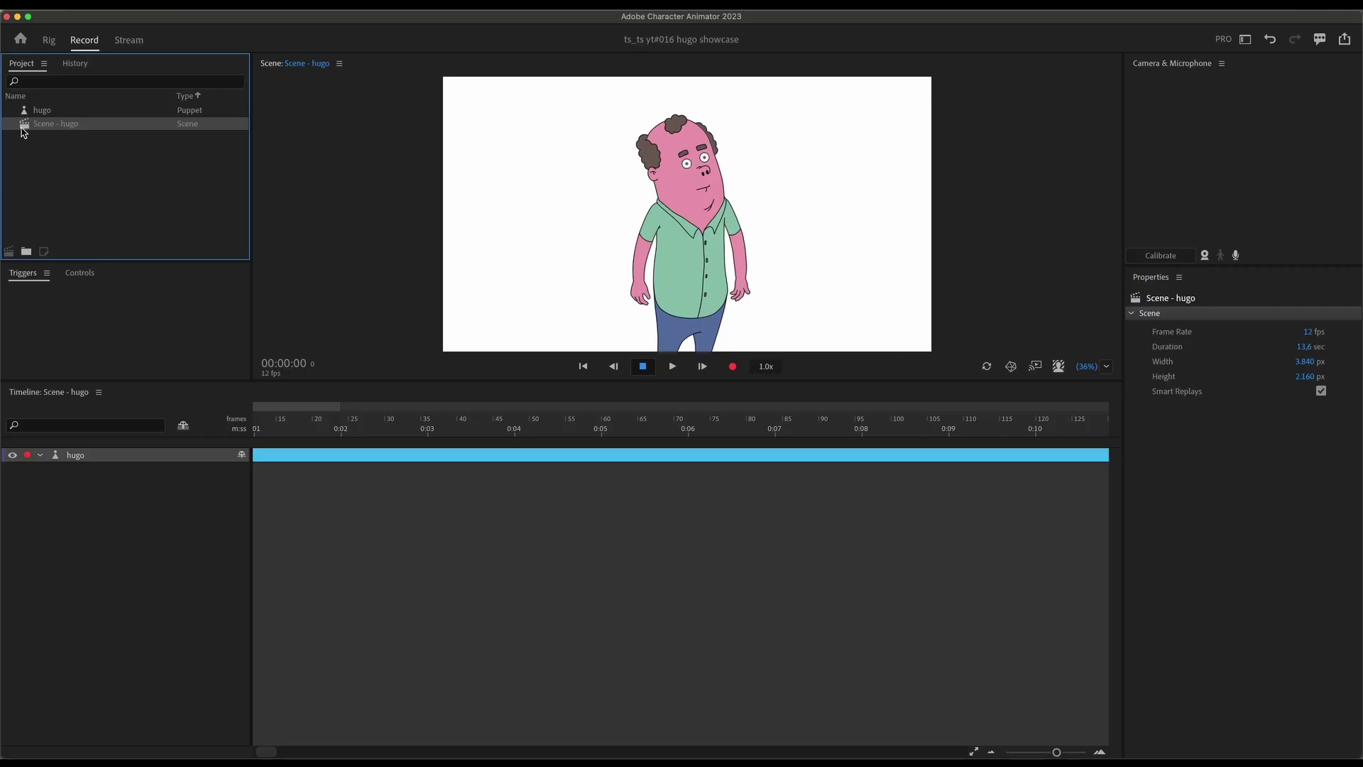
Make hugo's timeline track active and show its behaviors for the skin and hair triggers
left_click(133, 460)
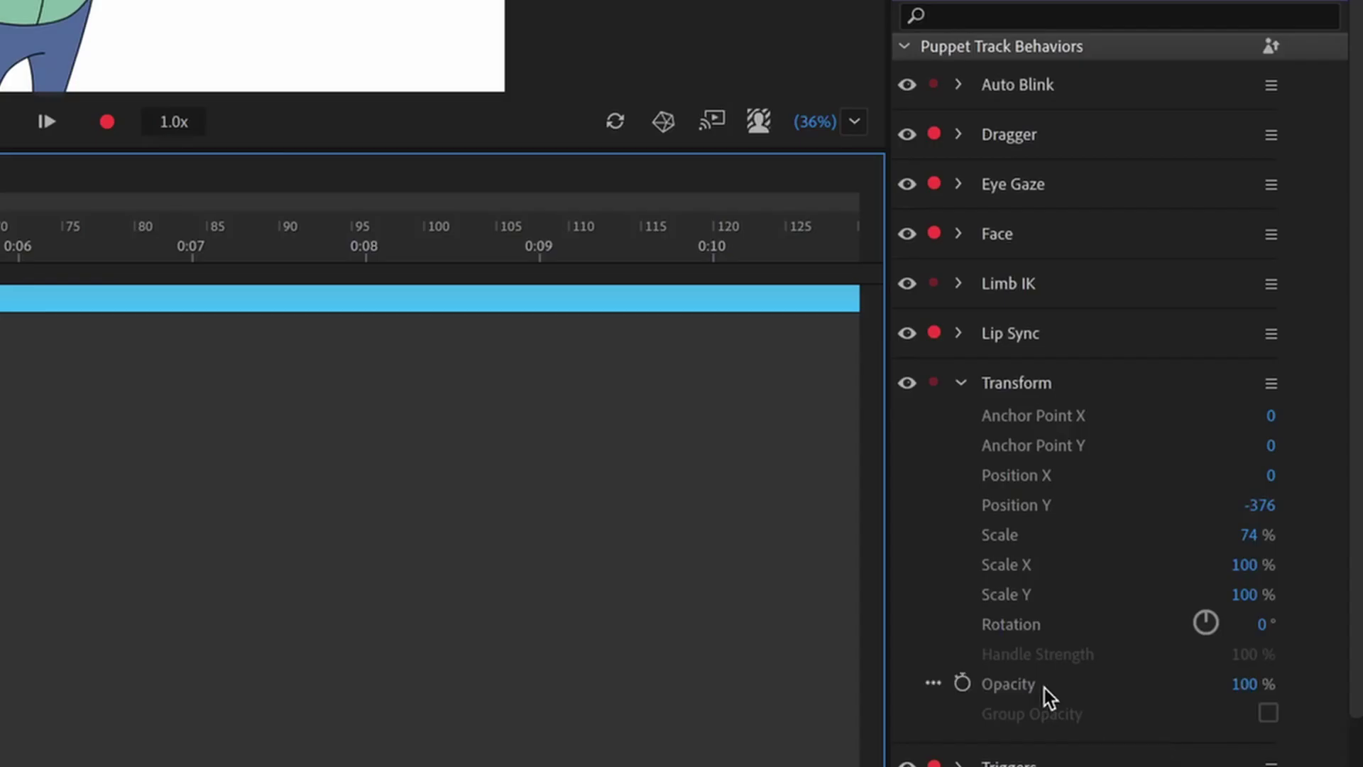
left_click(1139, 447)
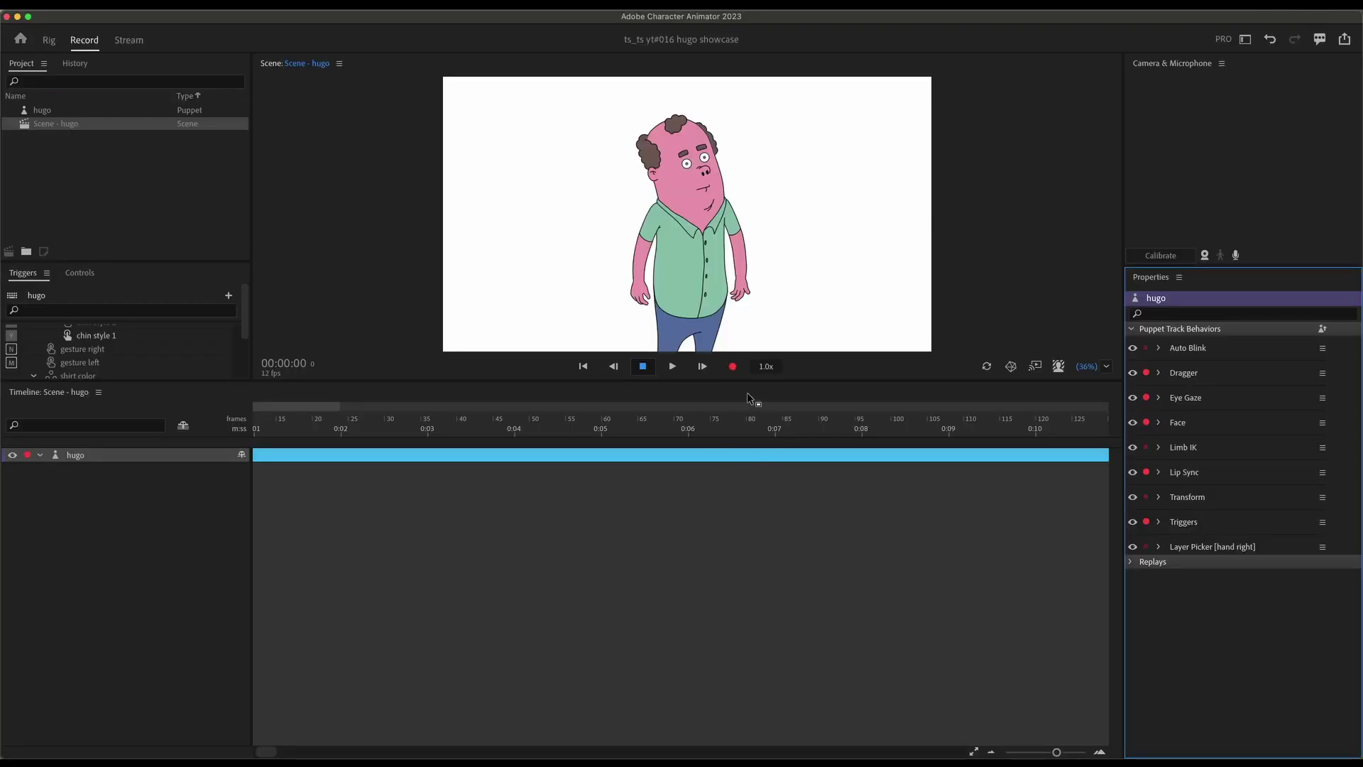
left_click(119, 462)
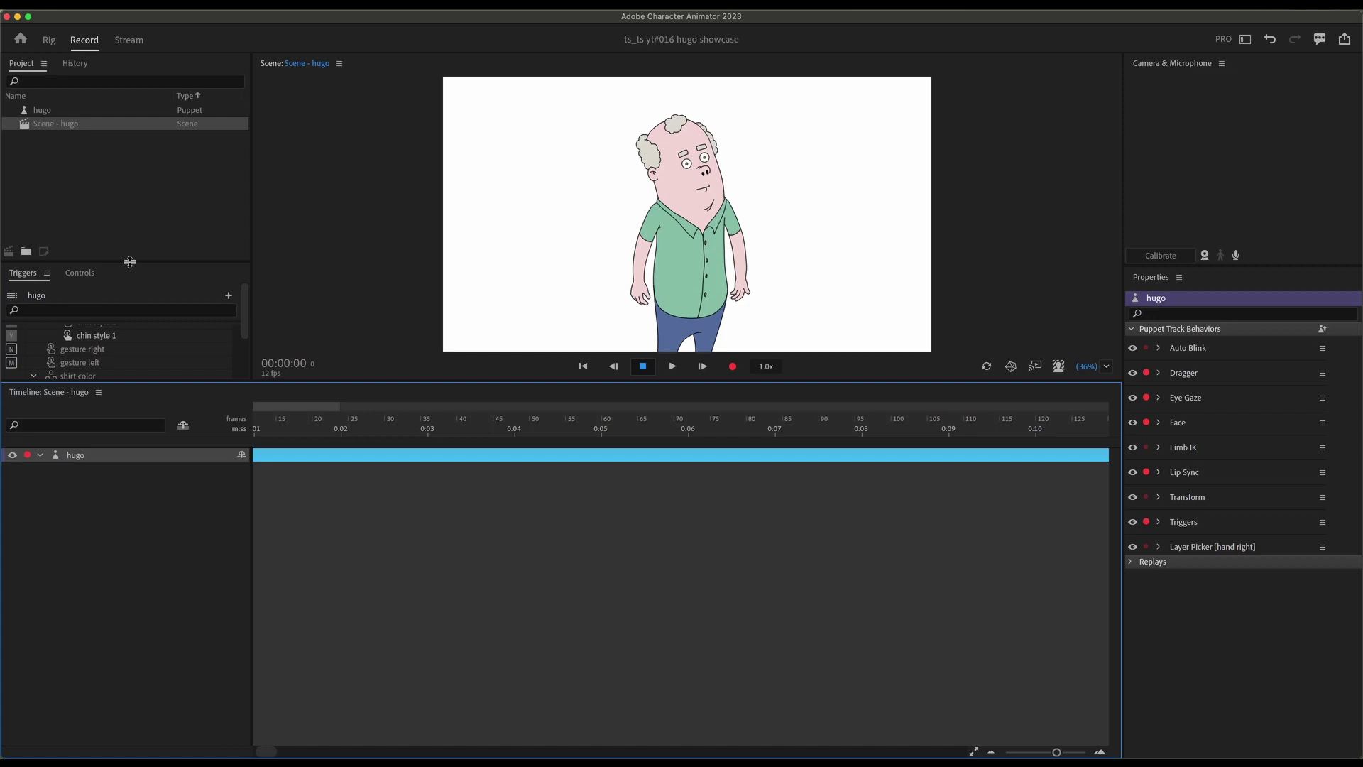
Enlarge the Triggers list, collapse the spots, shade, hair and beard groups, and pick the small goatee
left_click_drag(131, 261, 131, 157)
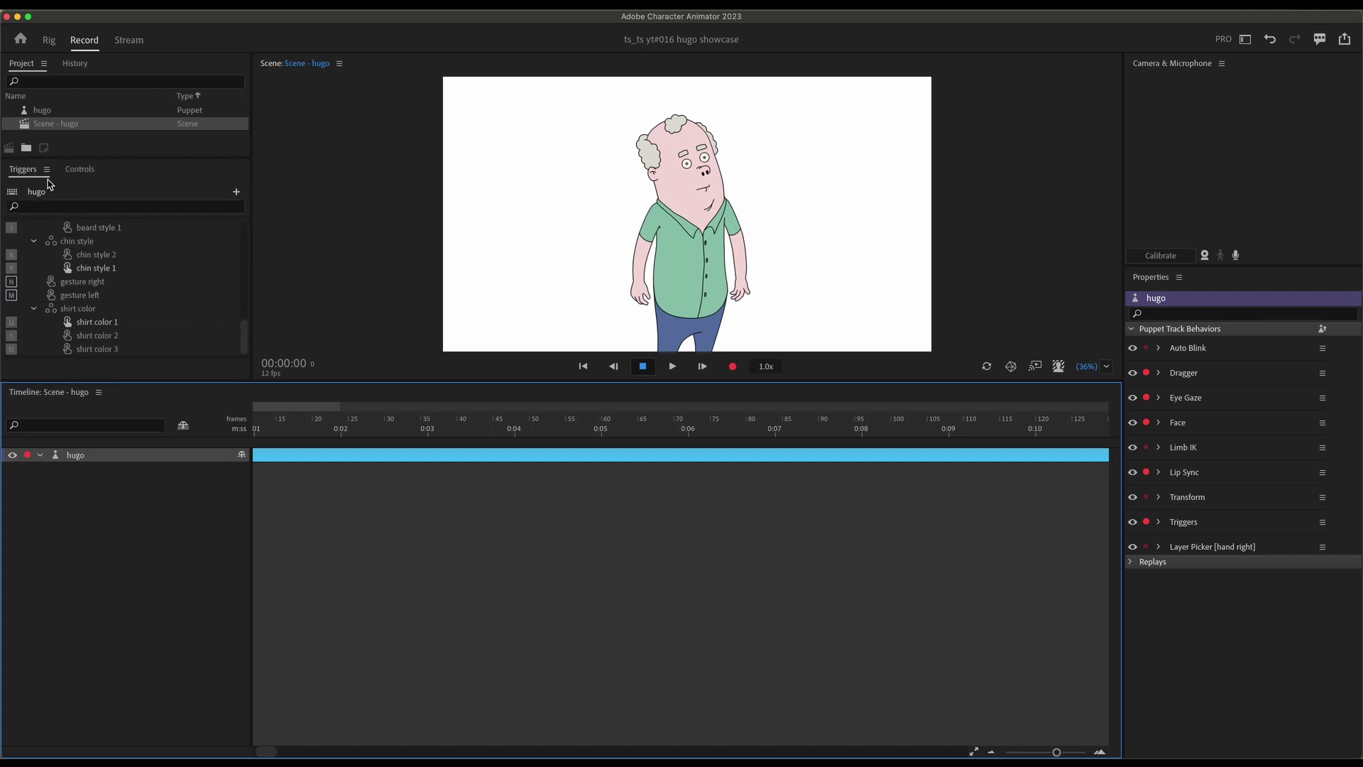
left_click_drag(245, 339, 245, 319)
left_click_drag(473, 316, 489, 256)
left_click(66, 254)
left_click(66, 280)
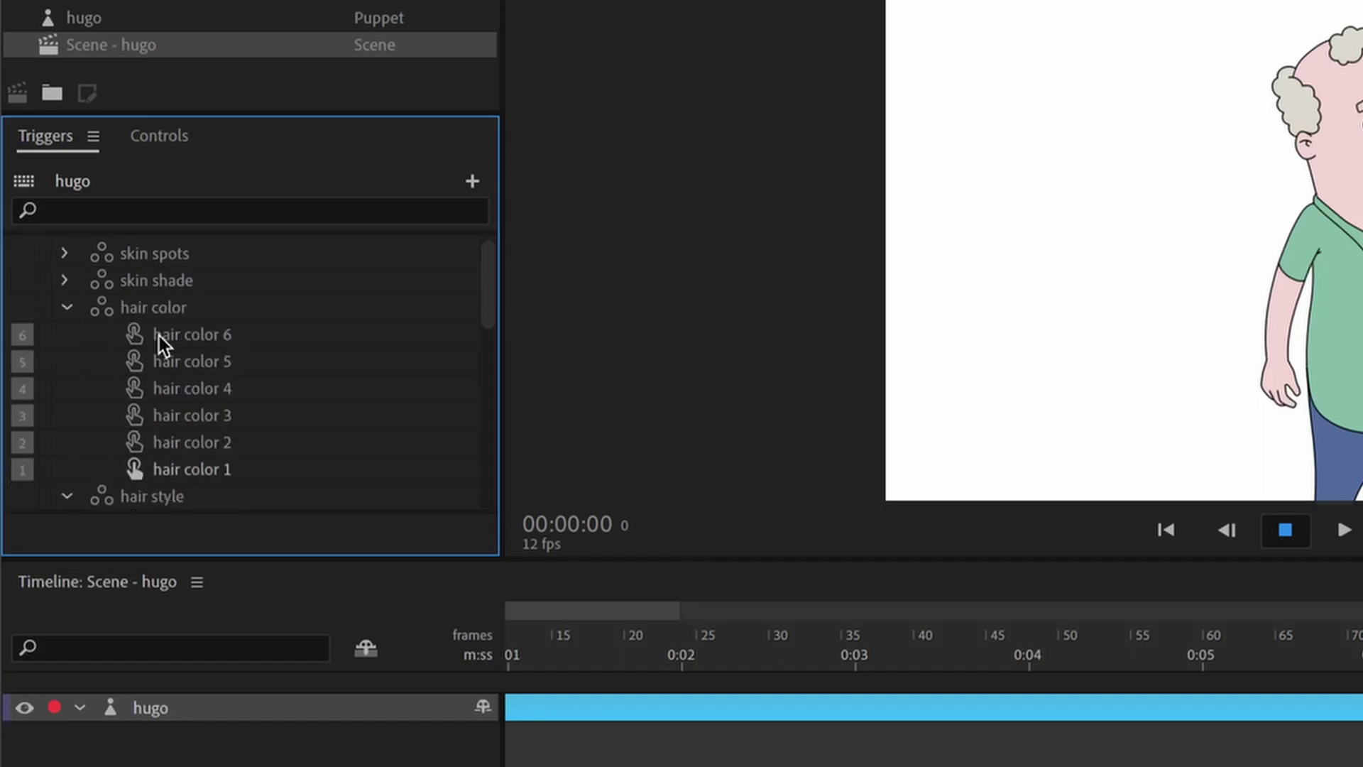
left_click(66, 308)
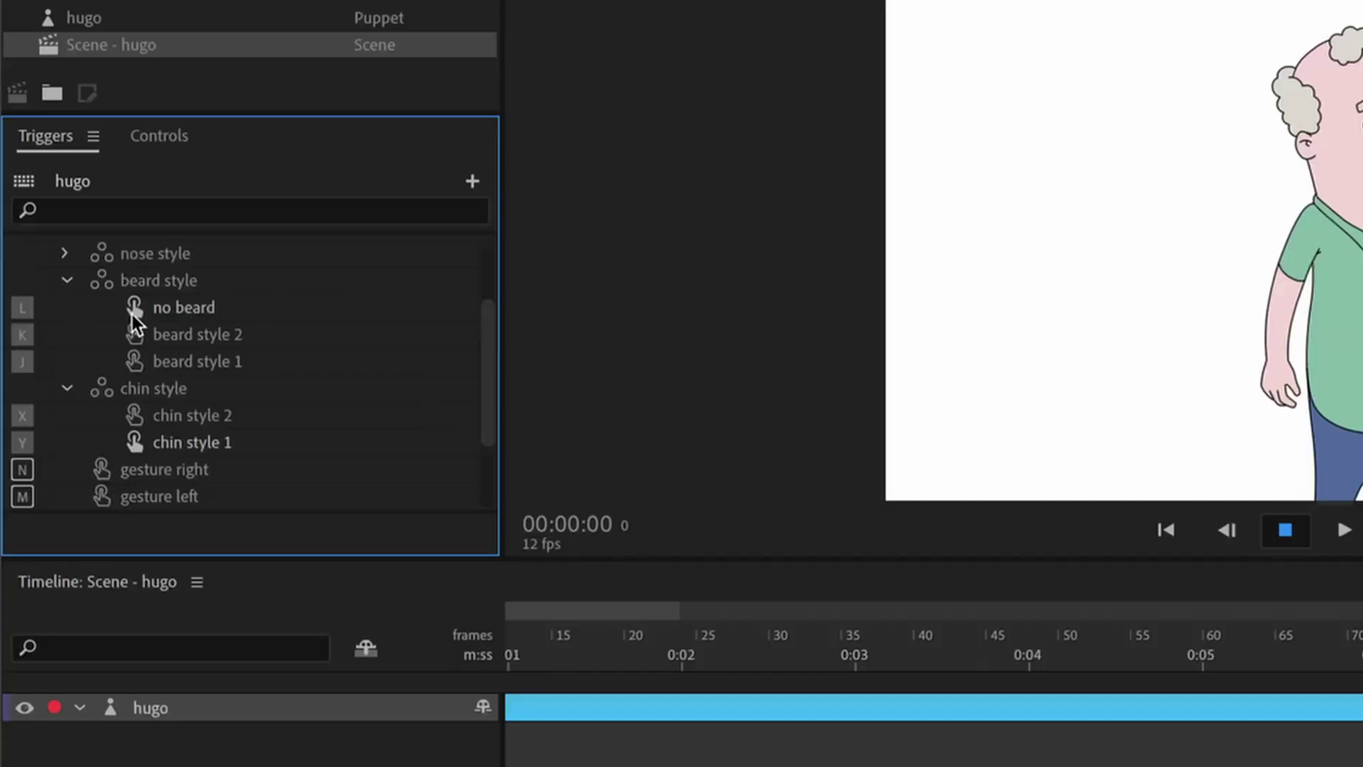
left_click(65, 280)
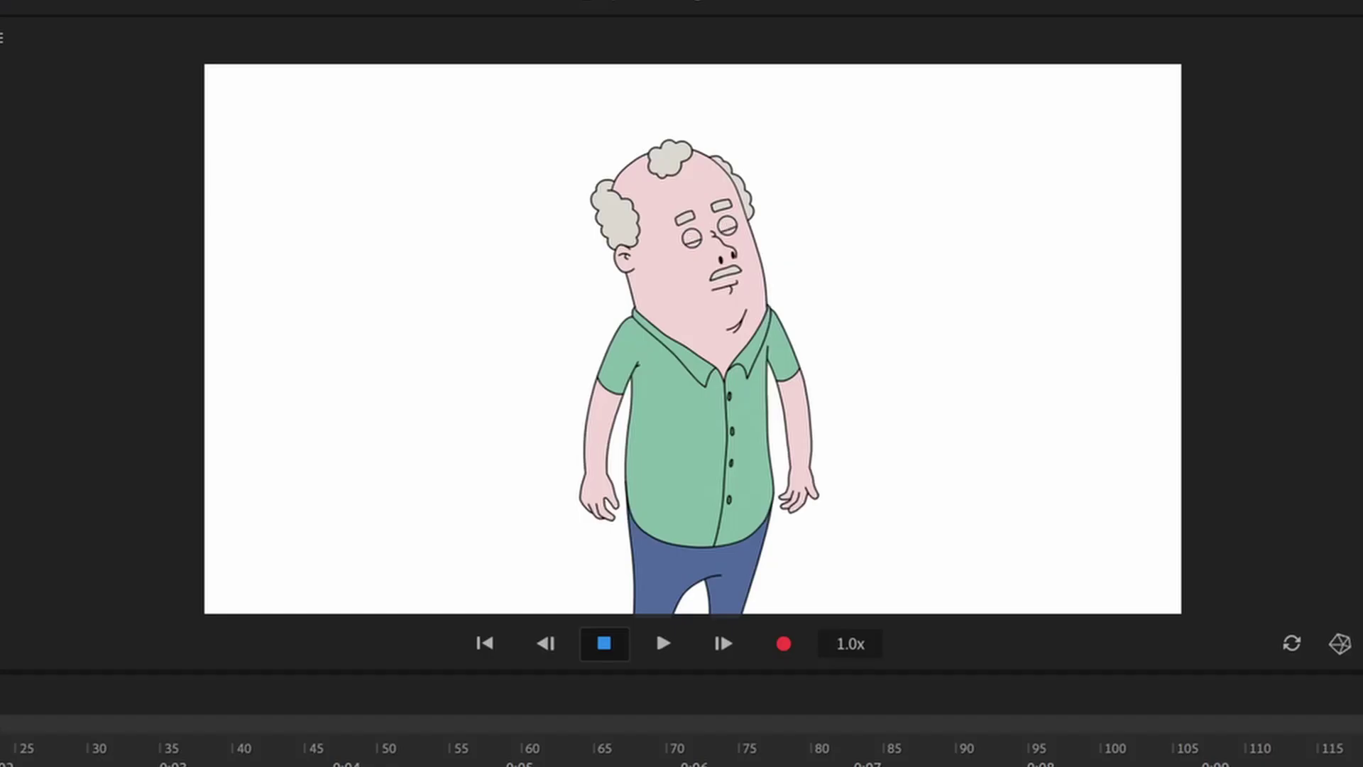
key("1")
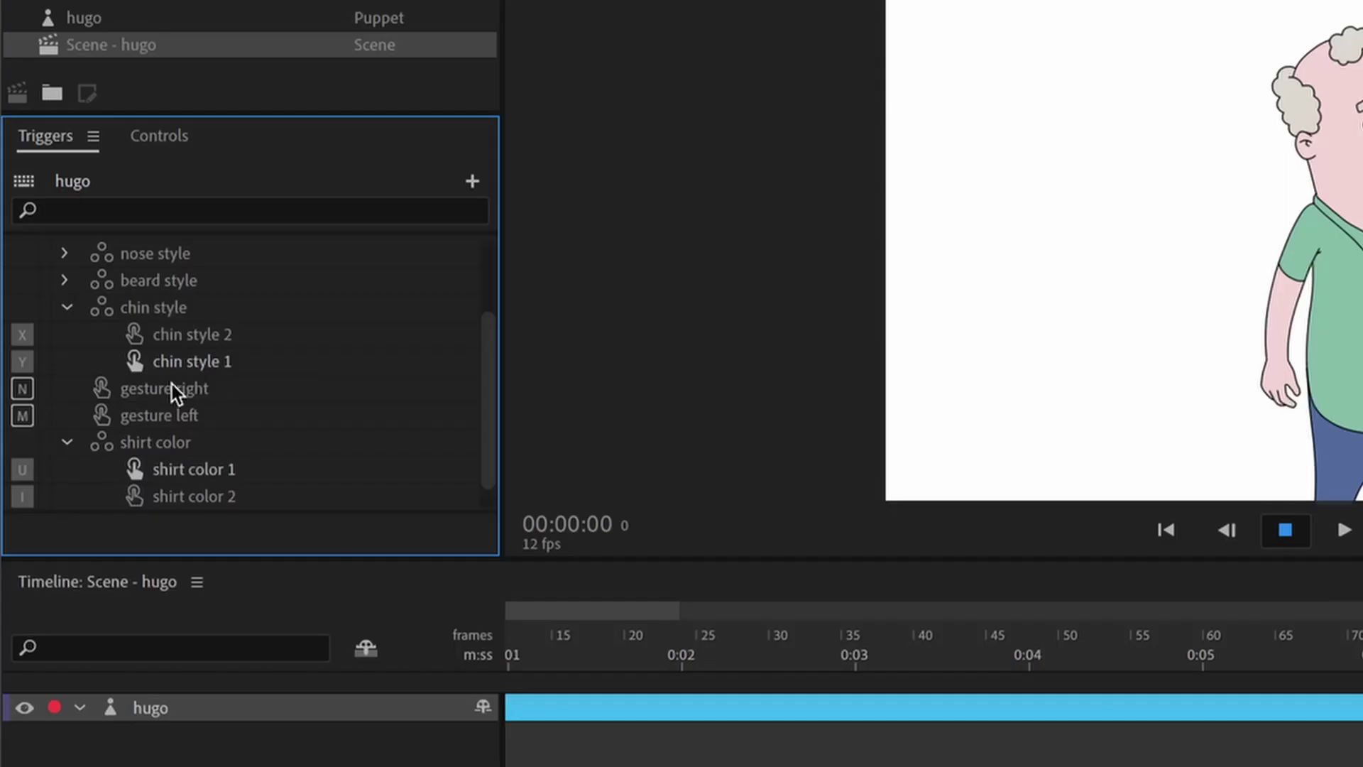
scroll(172, 385, "down", 1)
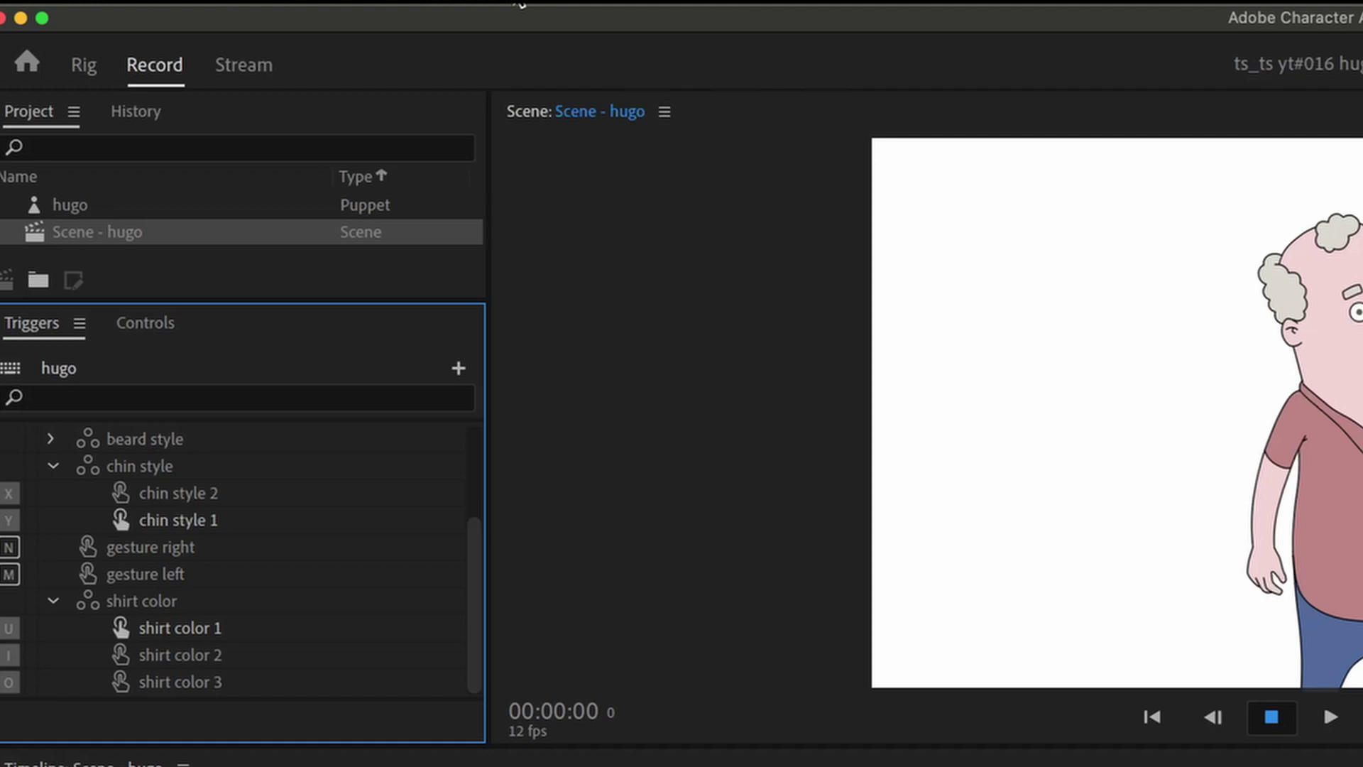
Record the trigger states as 1-frame takes and stretch all of them to about 0:07
left_click(520, 5)
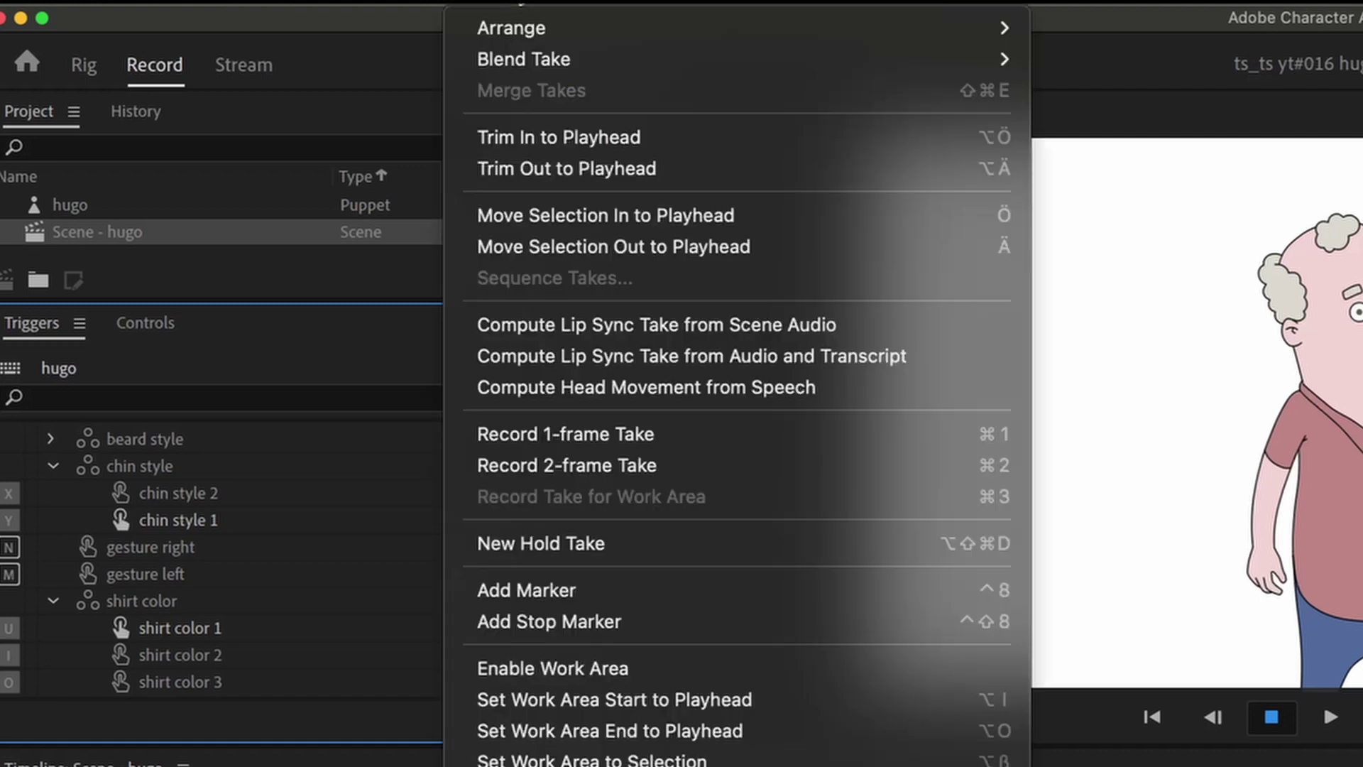
left_click(592, 440)
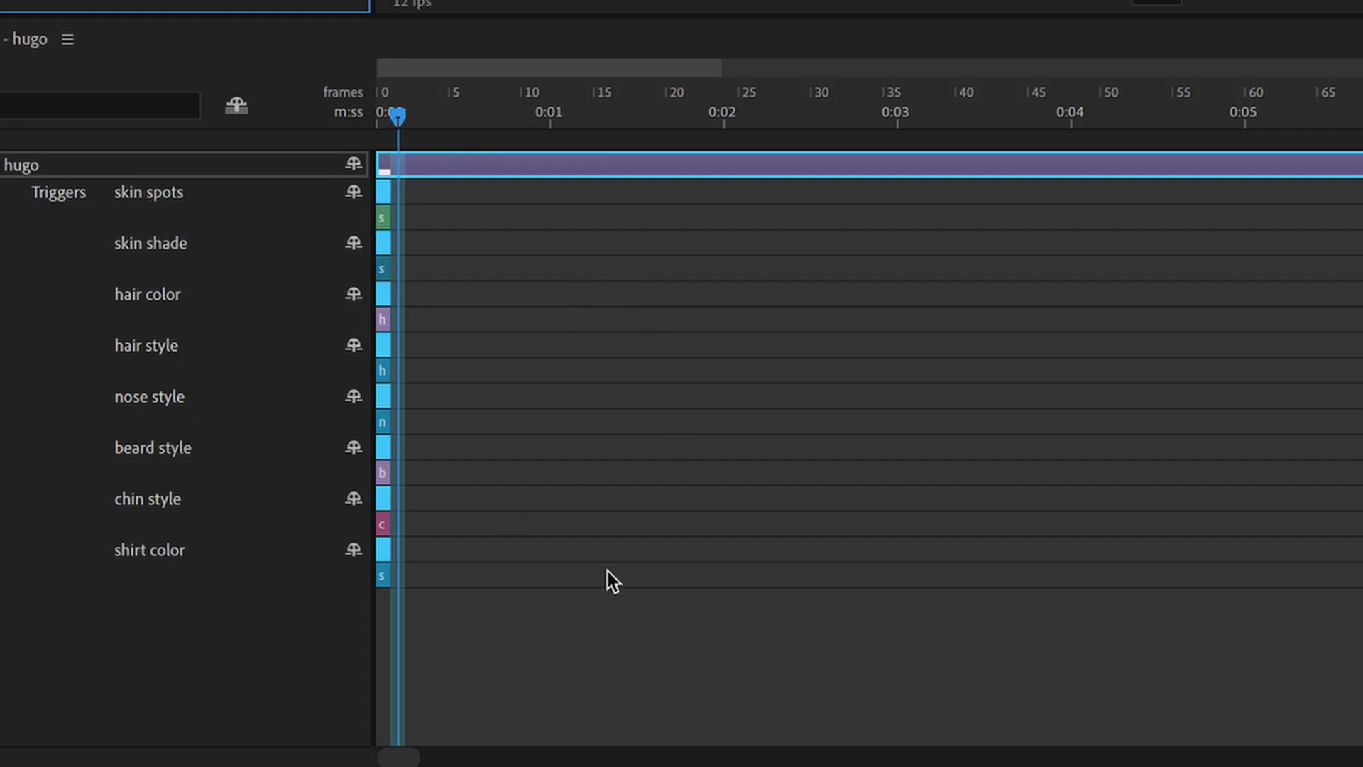
mouse_move(551, 654)
left_mouse_down()
mouse_move(367, 194)
mouse_move(906, 206)
left_mouse_up()
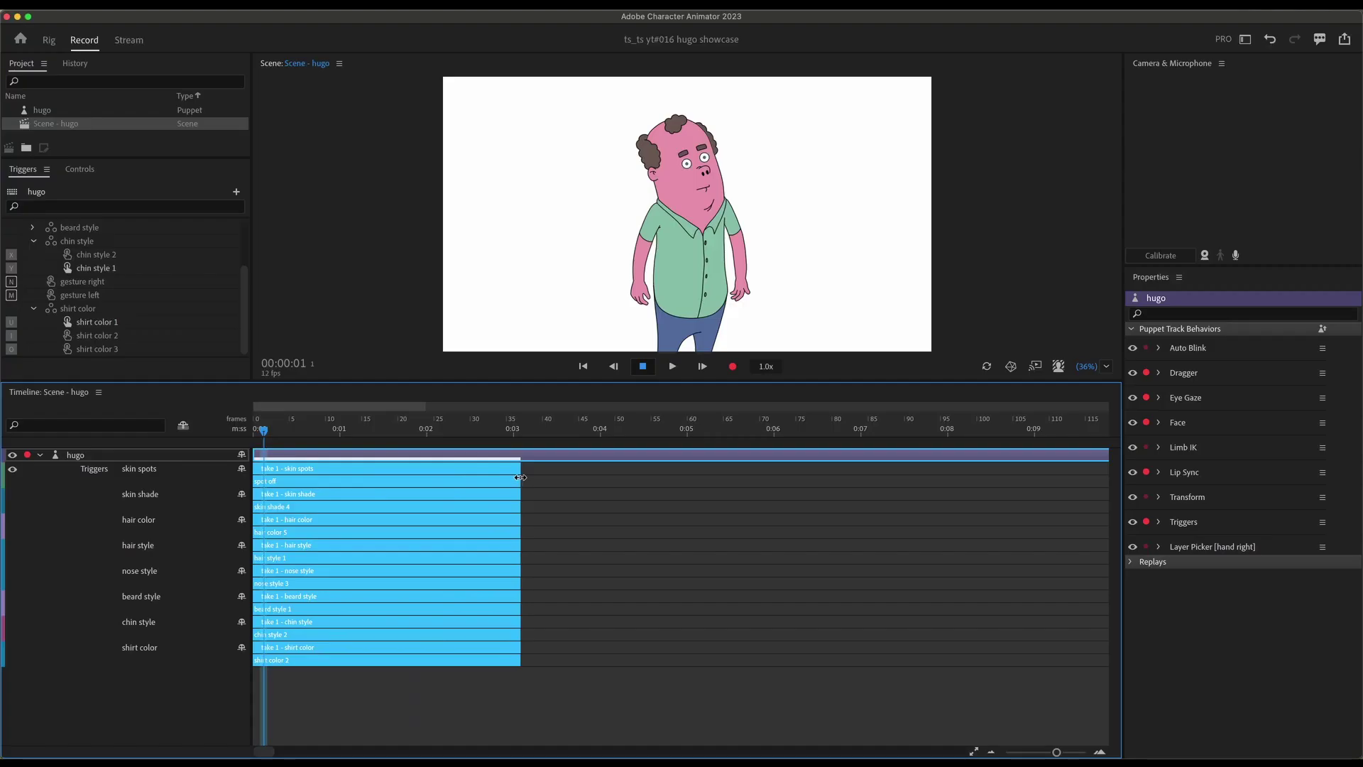
left_click_drag(519, 477, 911, 477)
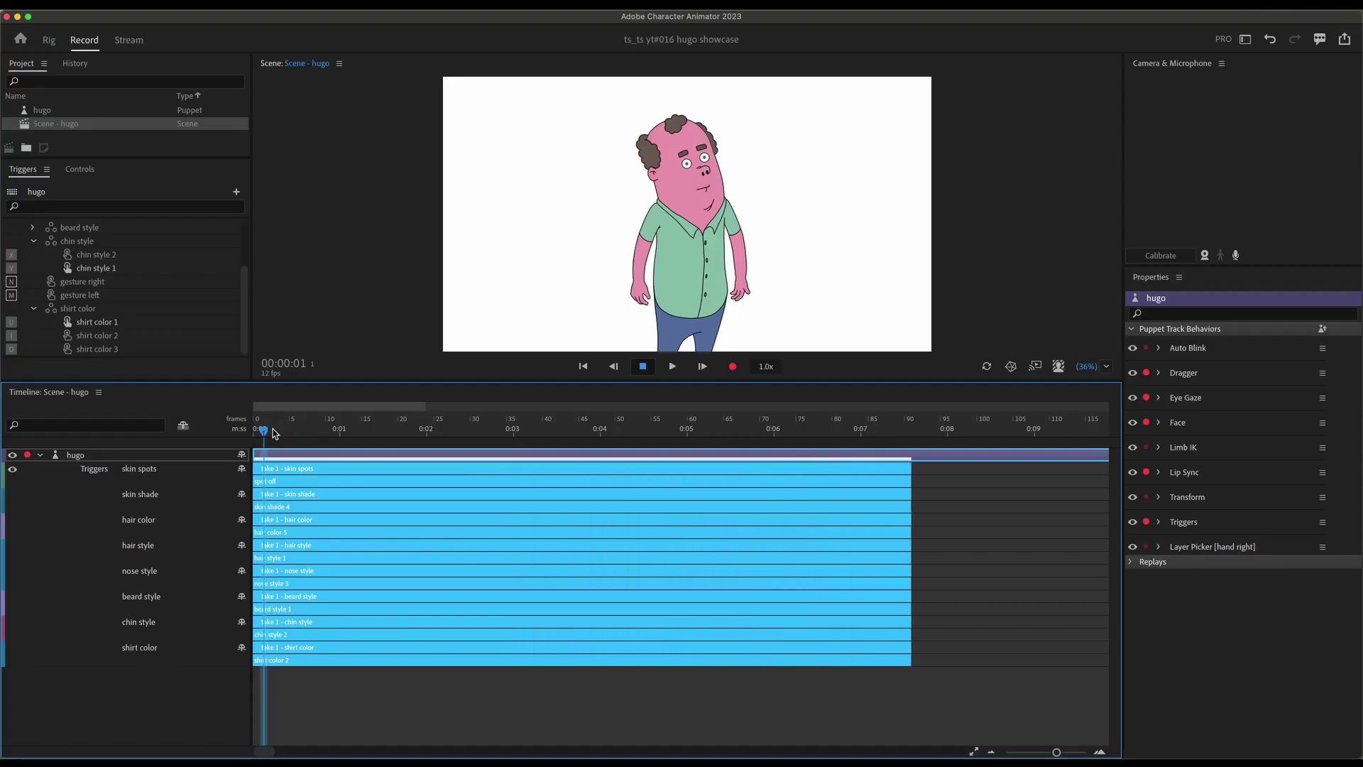
mouse_move(268, 432)
left_mouse_down()
mouse_move(735, 432)
mouse_move(348, 437)
mouse_move(687, 432)
left_mouse_up()
key("Home")
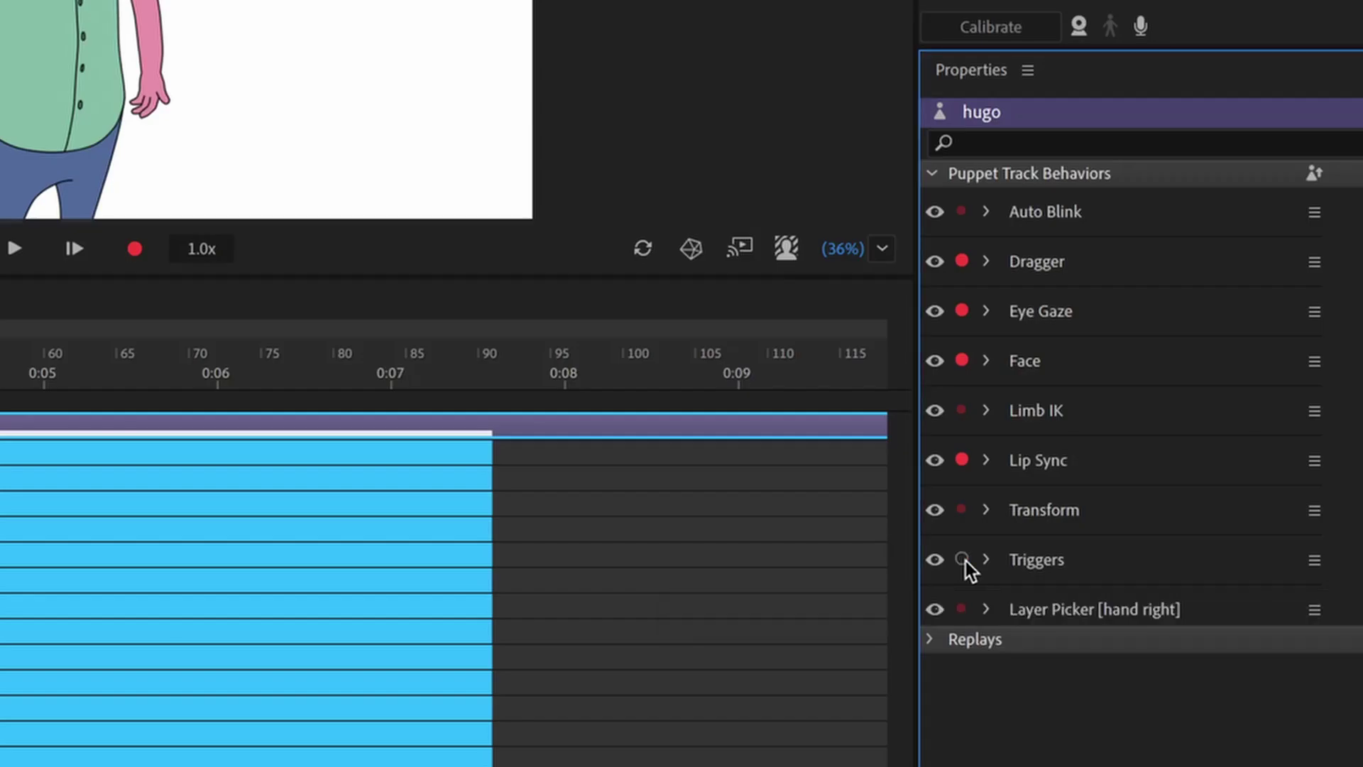
Disarm Triggers, enable camera and microphone, and record a face-and-voice take
left_click(1149, 523)
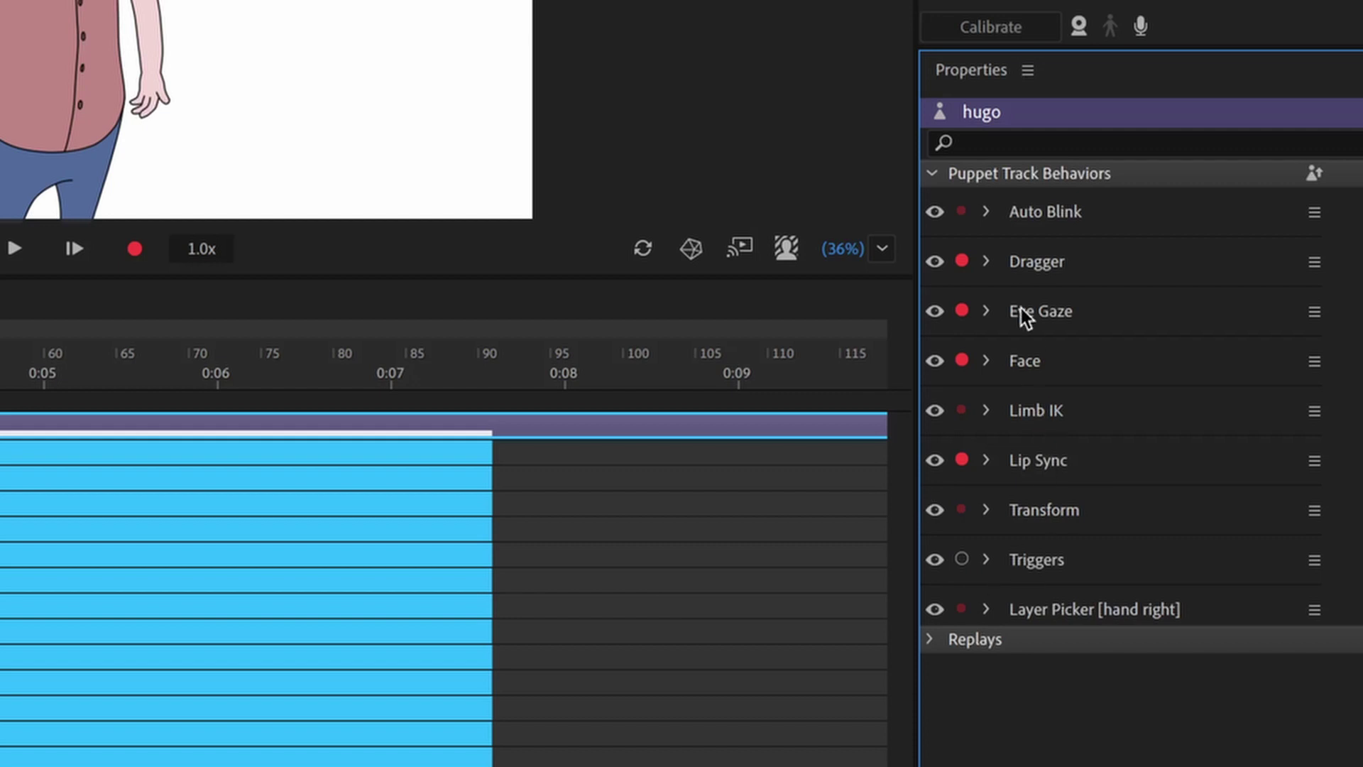
left_click(1166, 248)
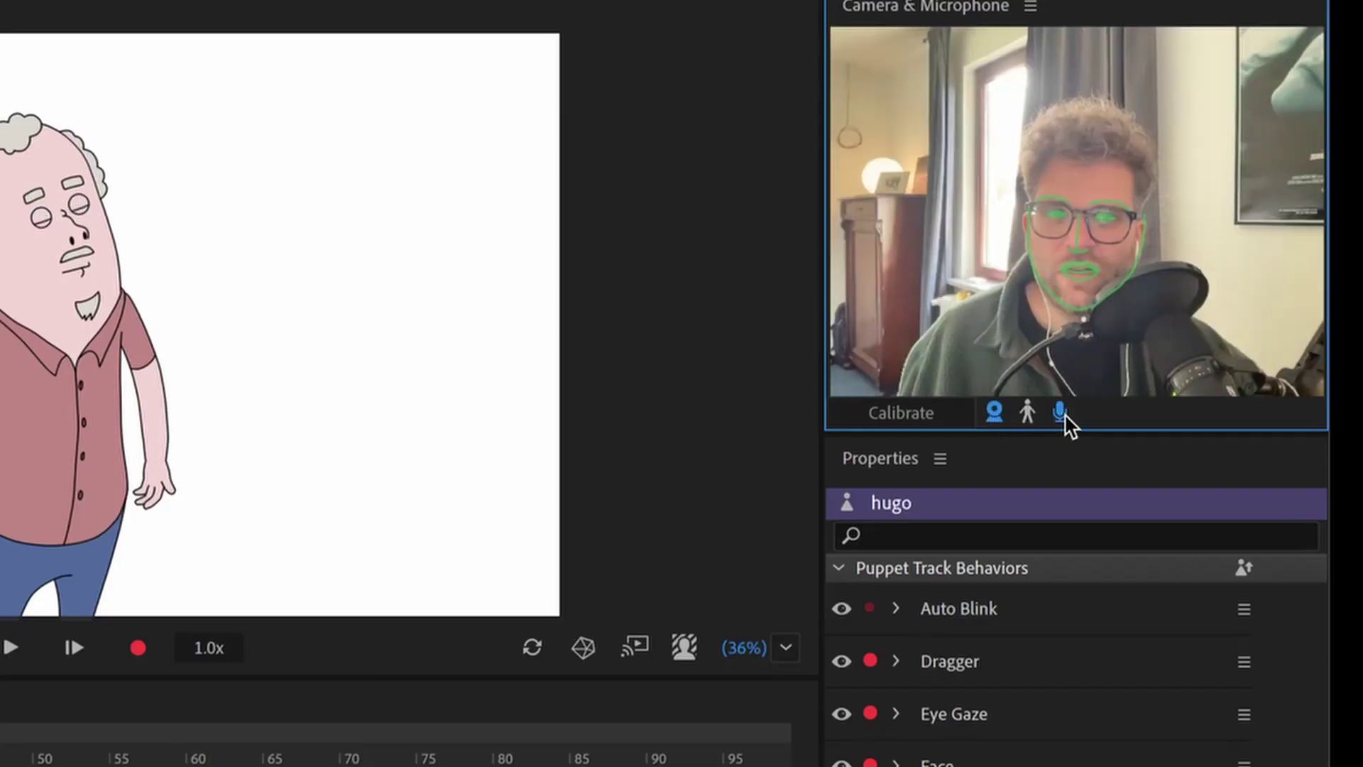
left_click(1063, 412)
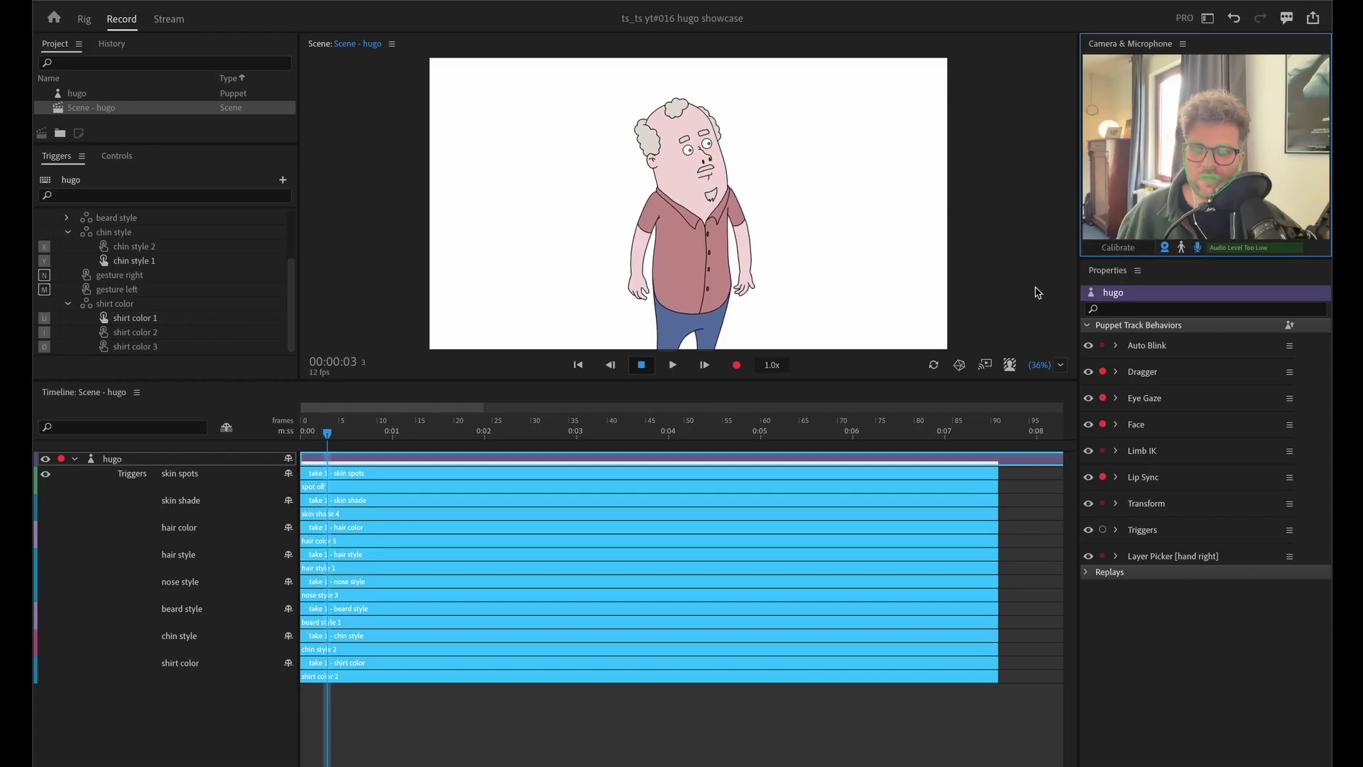
key("ctrl+r")
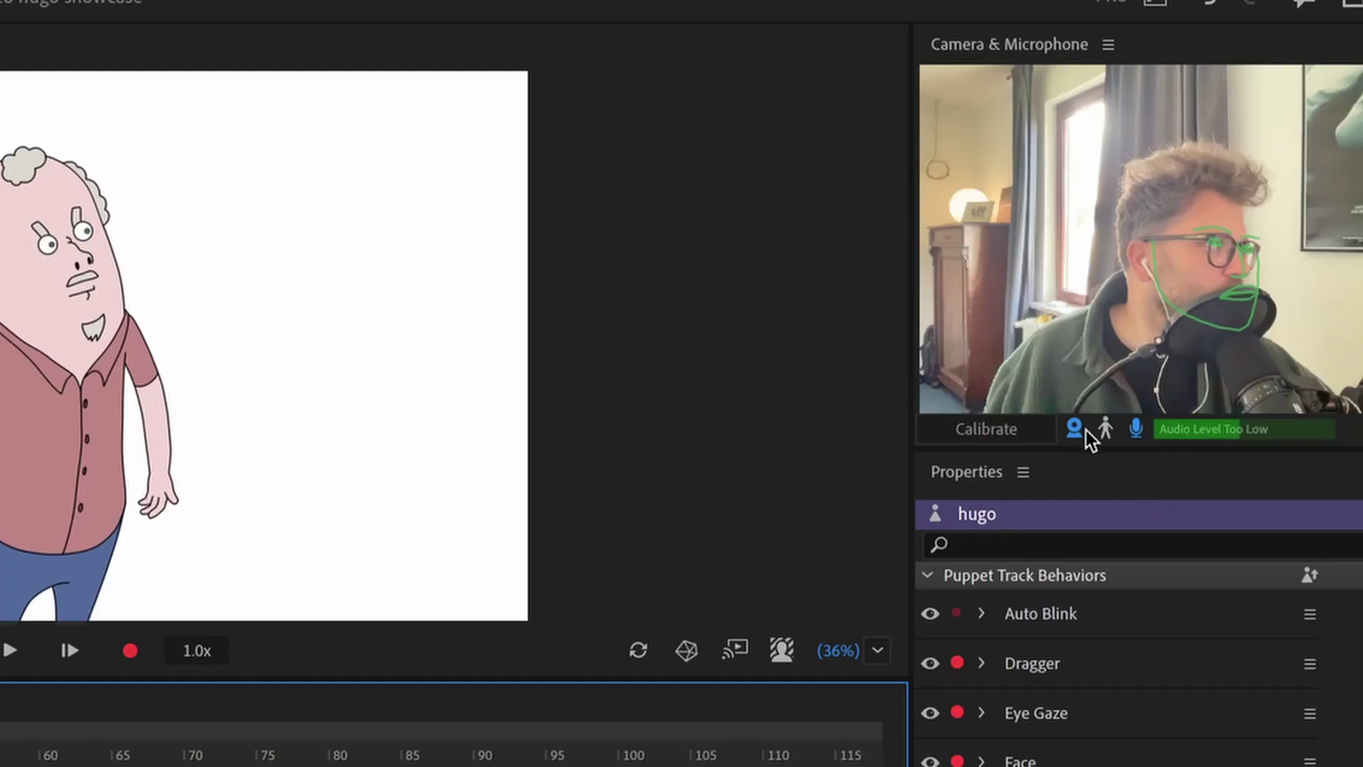
Turn off camera and mic, disarm Lip Sync, Face and Eye Gaze, re-arm Triggers, and rewind to 0
left_click(1075, 429)
left_click(1137, 428)
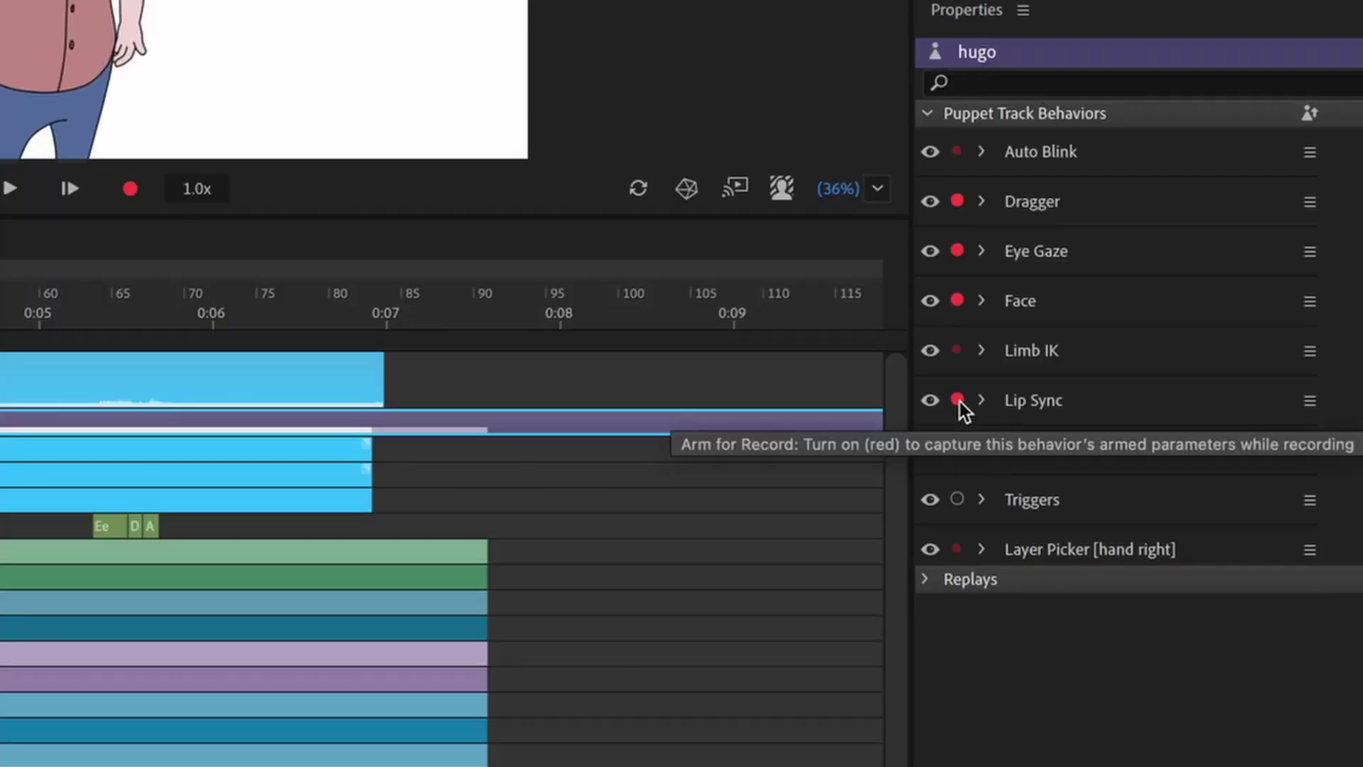
left_click(958, 400)
left_click(957, 300)
left_click(958, 251)
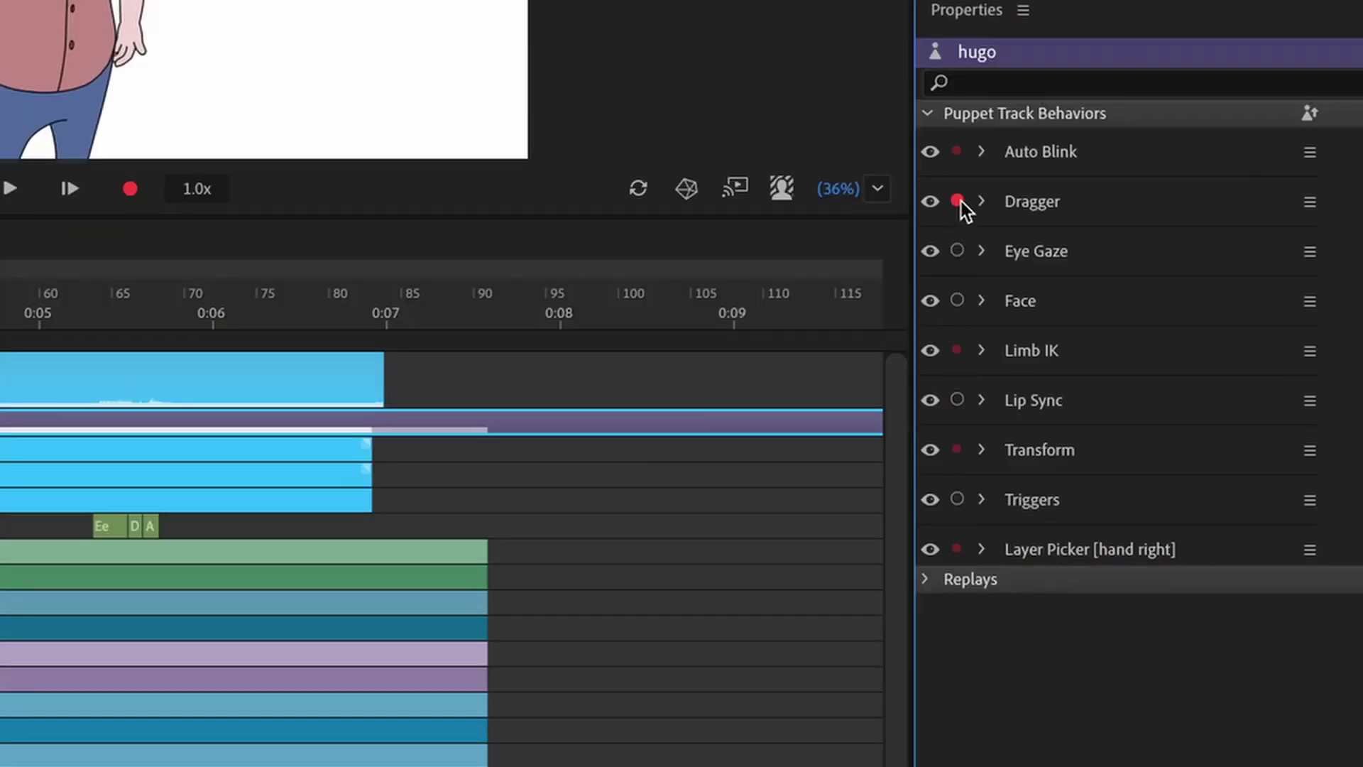
left_click(959, 500)
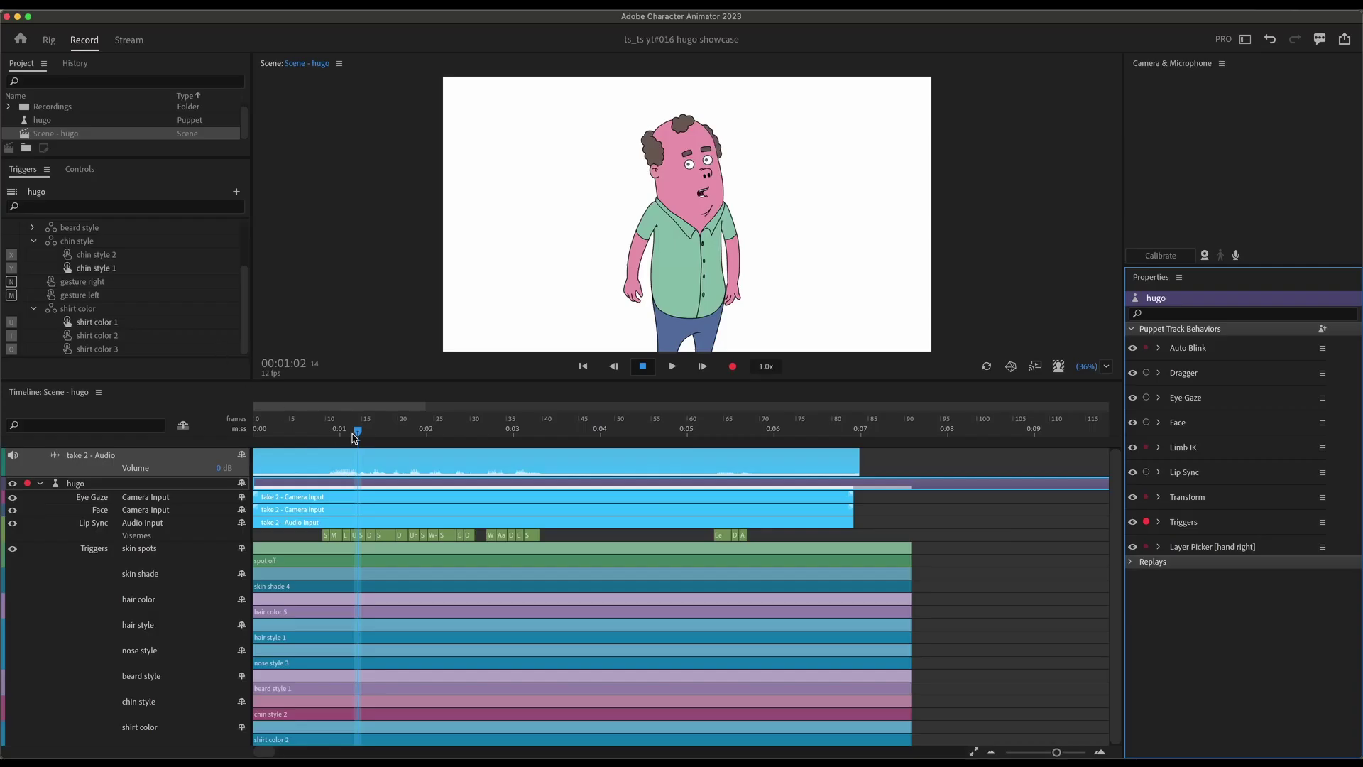
left_click_drag(357, 431, 231, 434)
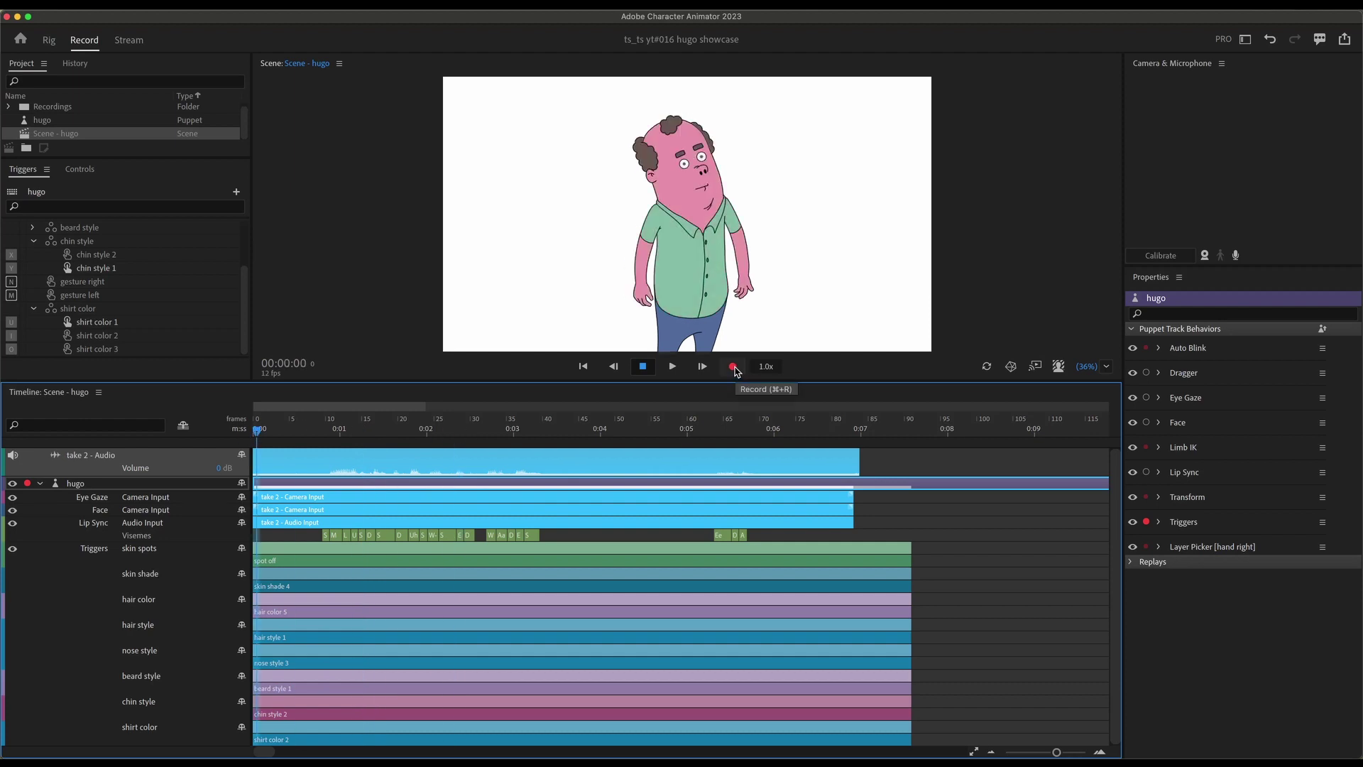
Record a right-hand gesture trigger take, then play the scene back from the start
left_click(735, 367)
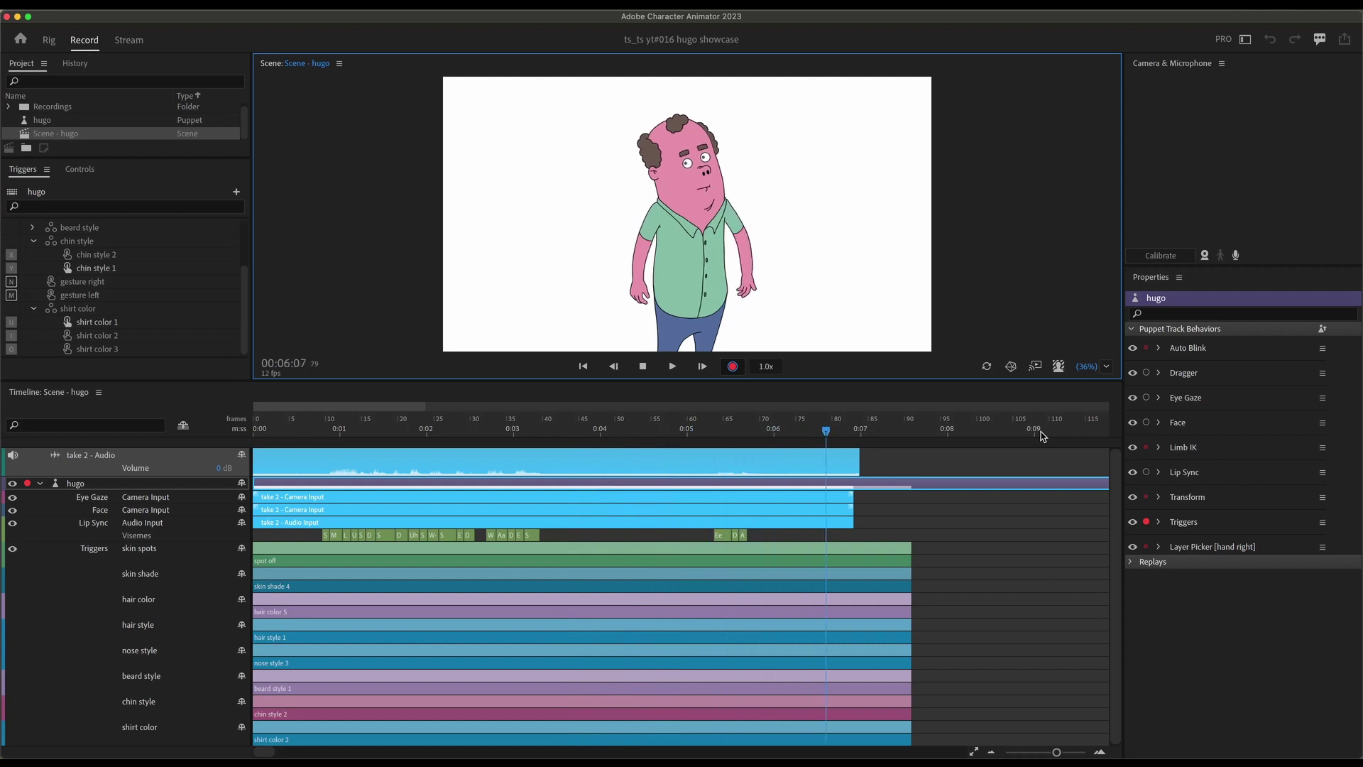
key("space")
key("Home")
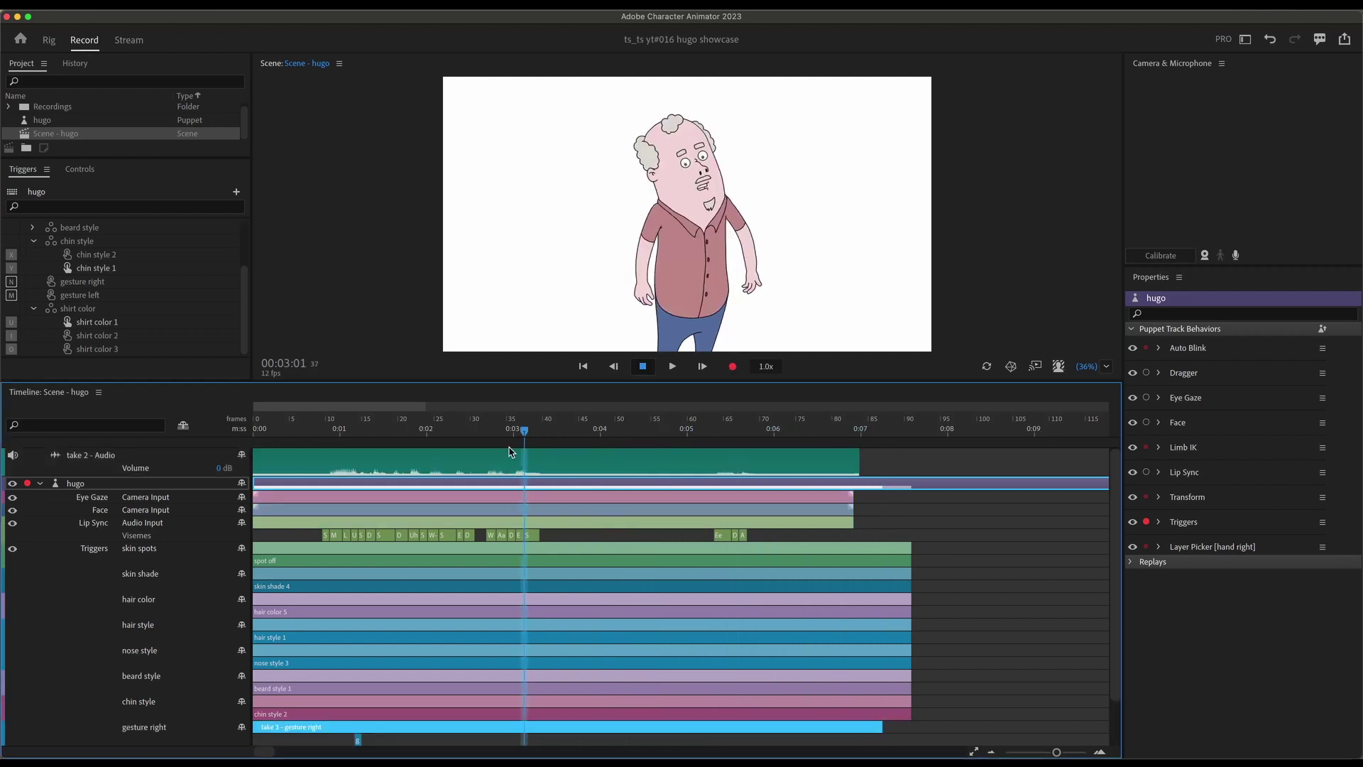
key("space")
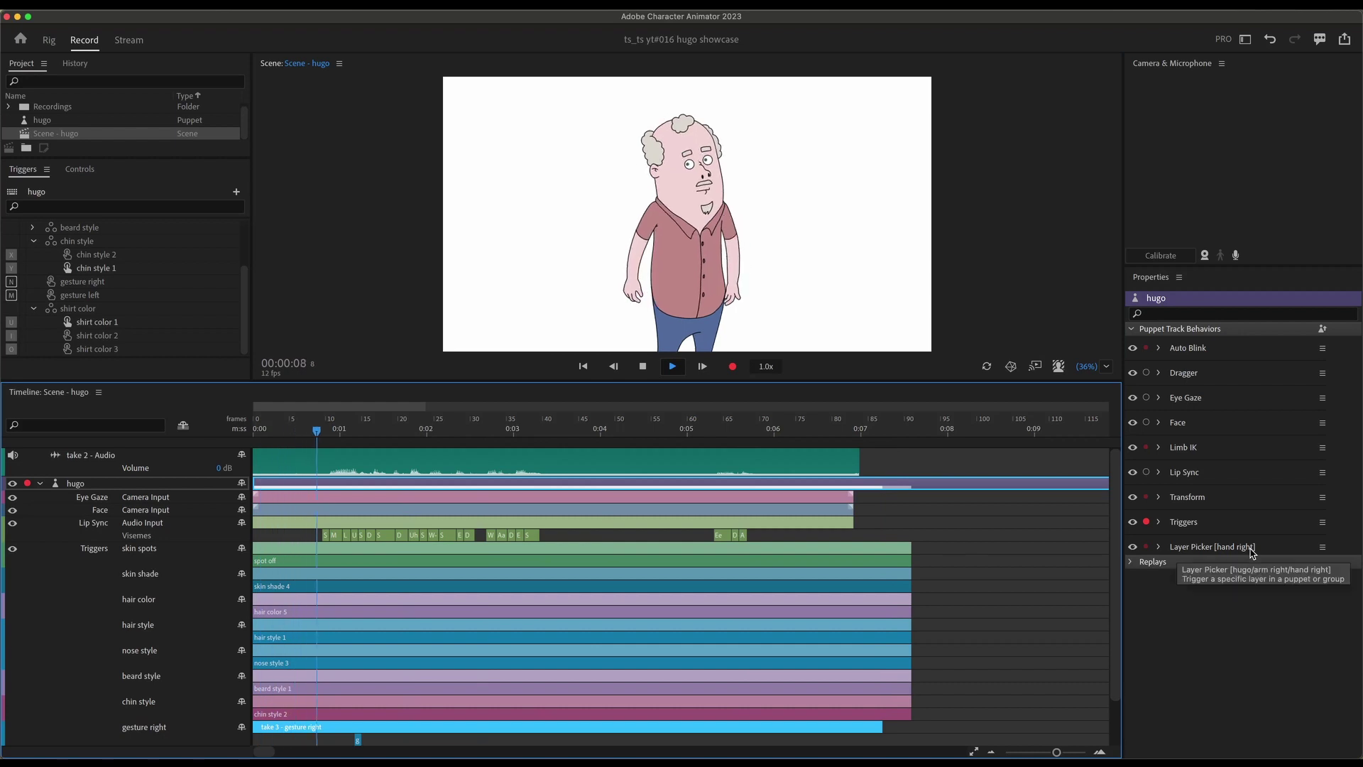